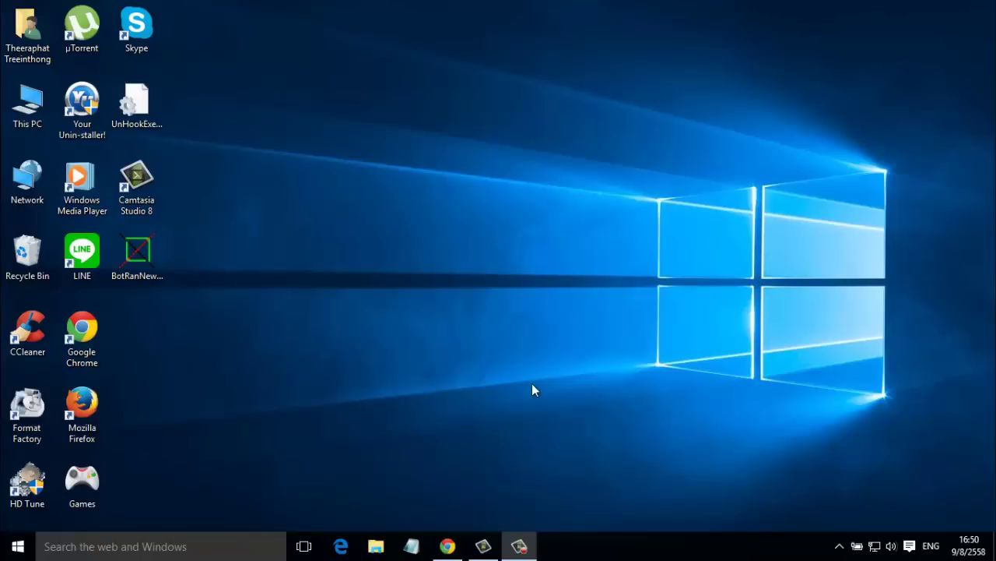
View the computer's basic system information through the properties of This PC, and close the window
{"action": "right_click", "coordinate": [35, 124]}
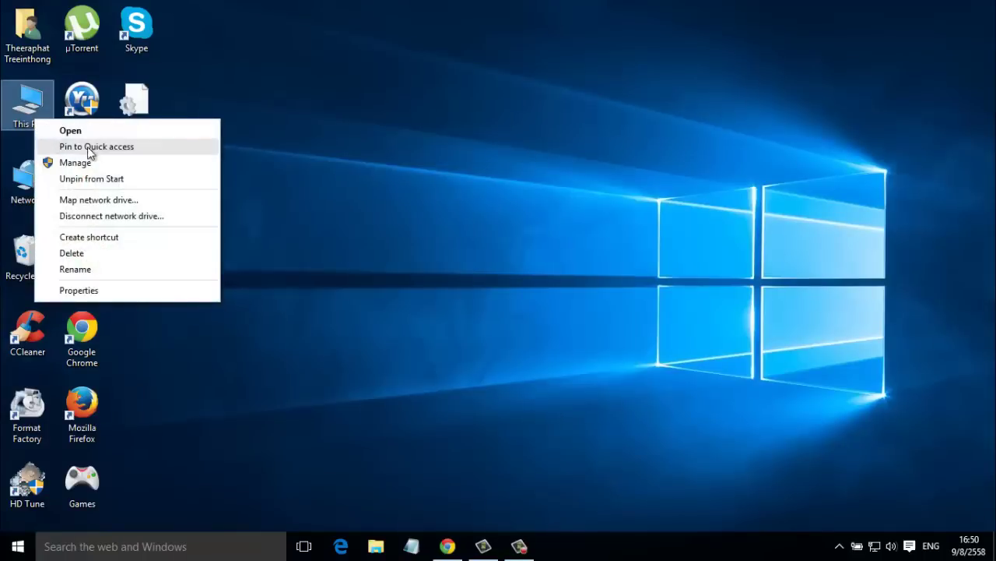
{"action": "left_click", "coordinate": [79, 291]}
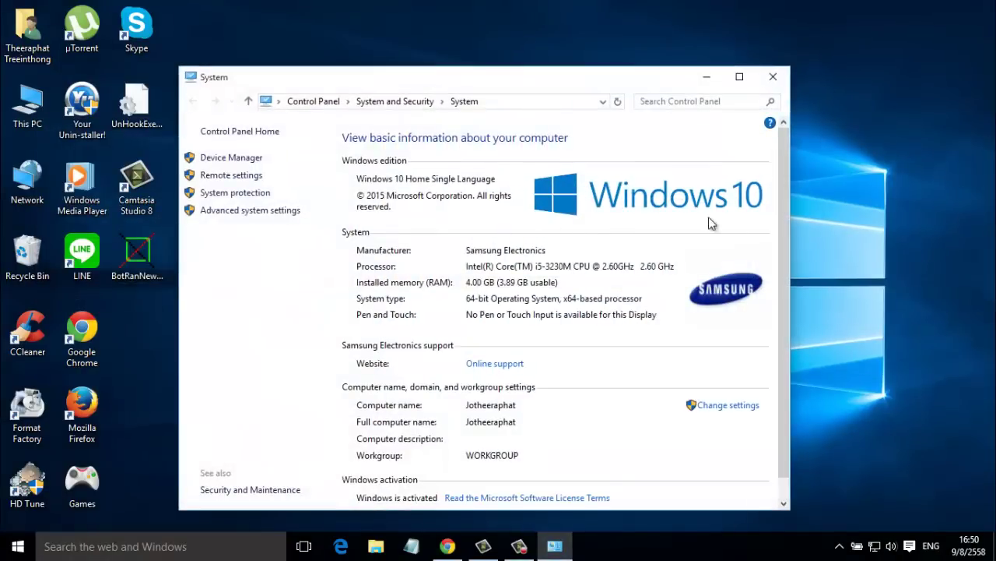
{"action": "left_click", "coordinate": [775, 81]}
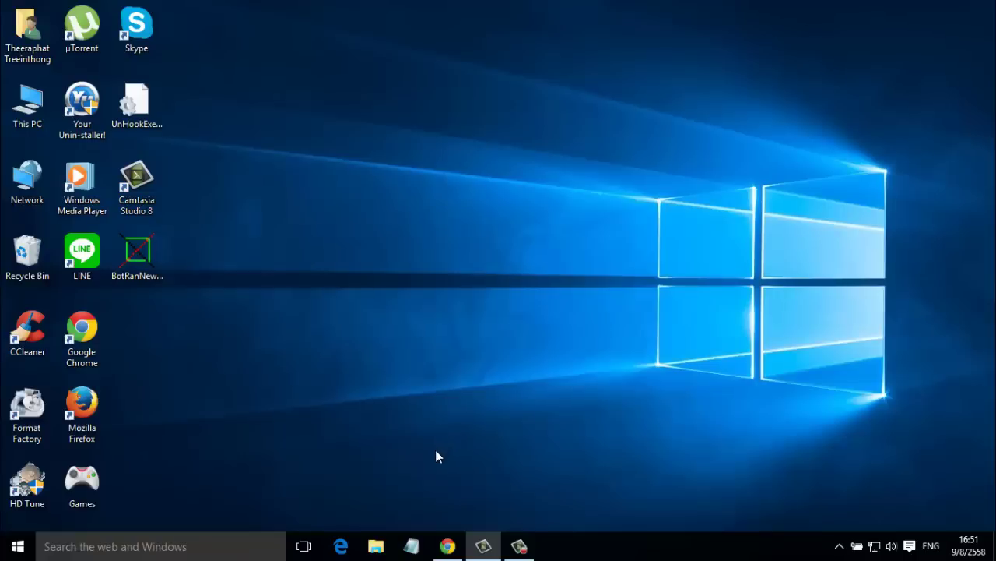
Switch to Chrome, review the Windows 10 download page down to the 64-bit media creation tool, and minimize the browser
{"action": "left_click", "coordinate": [447, 545]}
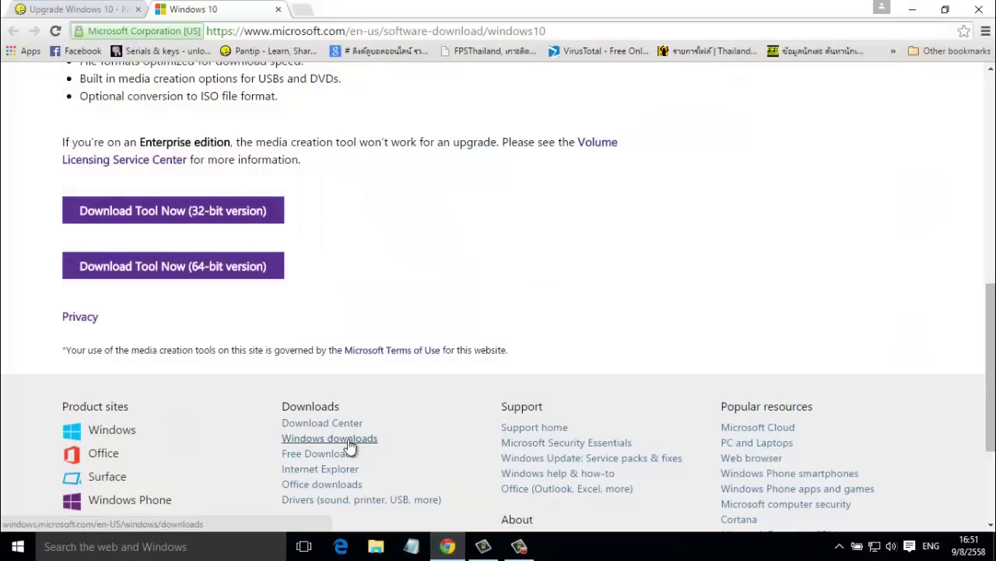
{"action": "scroll", "coordinate": [325, 350], "scroll_direction": "up", "scroll_amount": 8}
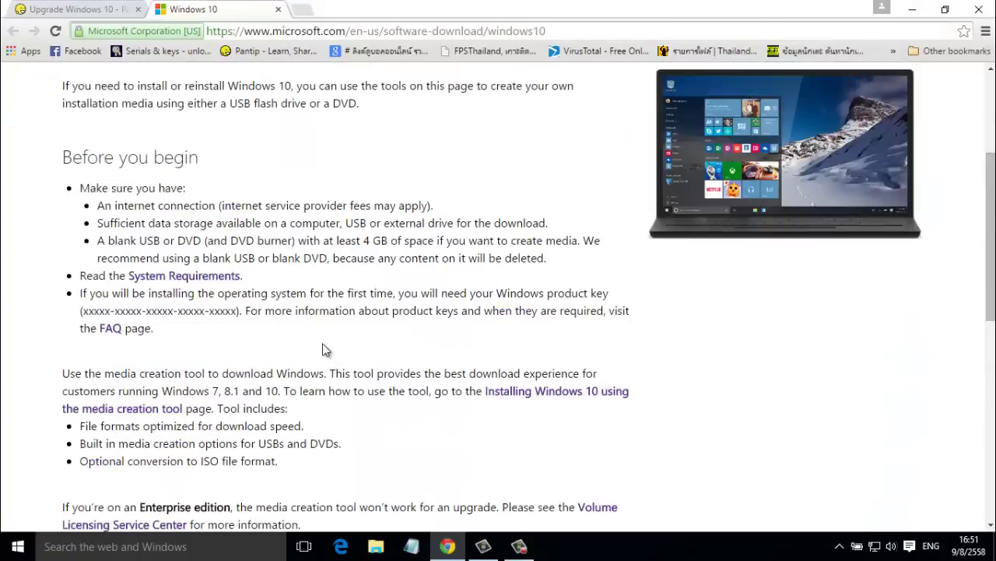
{"action": "scroll", "coordinate": [325, 350], "scroll_direction": "down", "scroll_amount": 4}
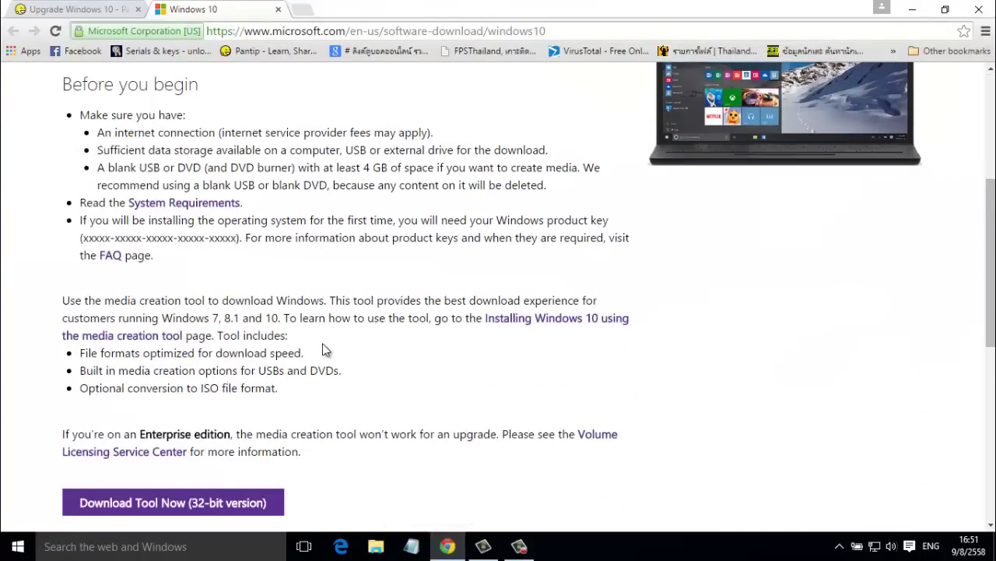
{"action": "scroll", "coordinate": [325, 349], "scroll_direction": "down", "scroll_amount": 3}
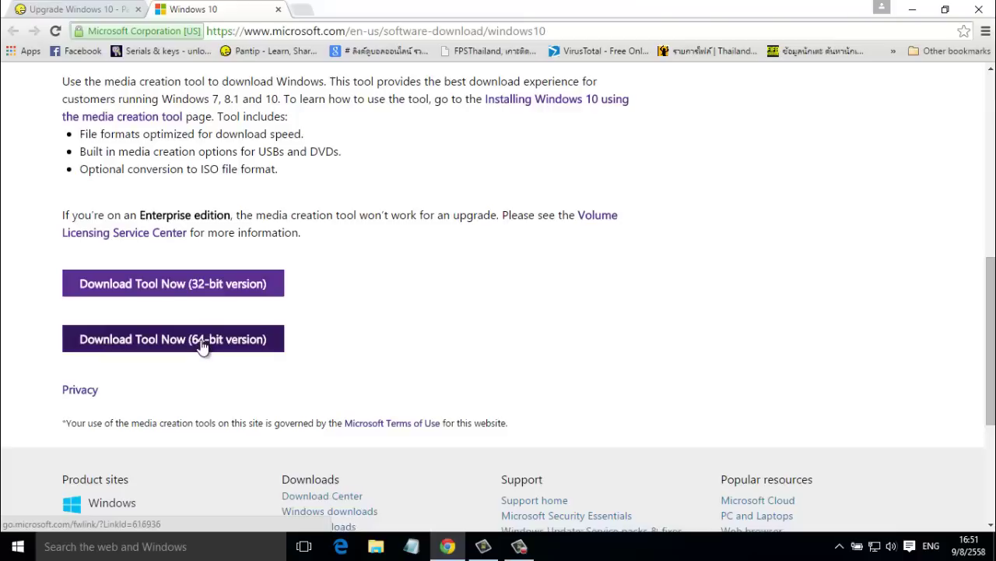
{"action": "left_click", "coordinate": [911, 17]}
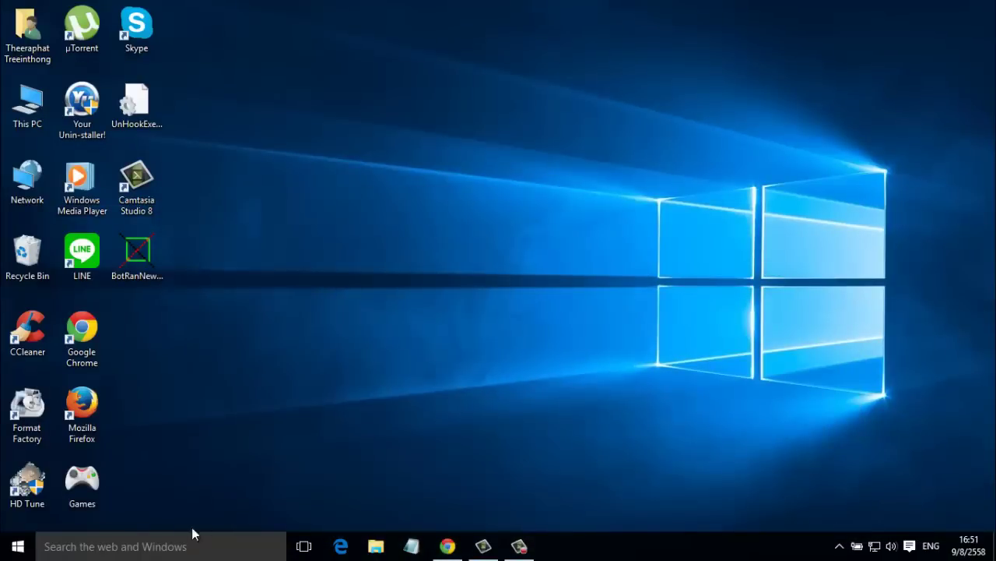
Open the Region settings under Clock, Language, and Region in Control Panel and move the dialog over the Control Panel window
{"action": "left_click", "coordinate": [179, 547]}
{"action": "type", "text": "con"}
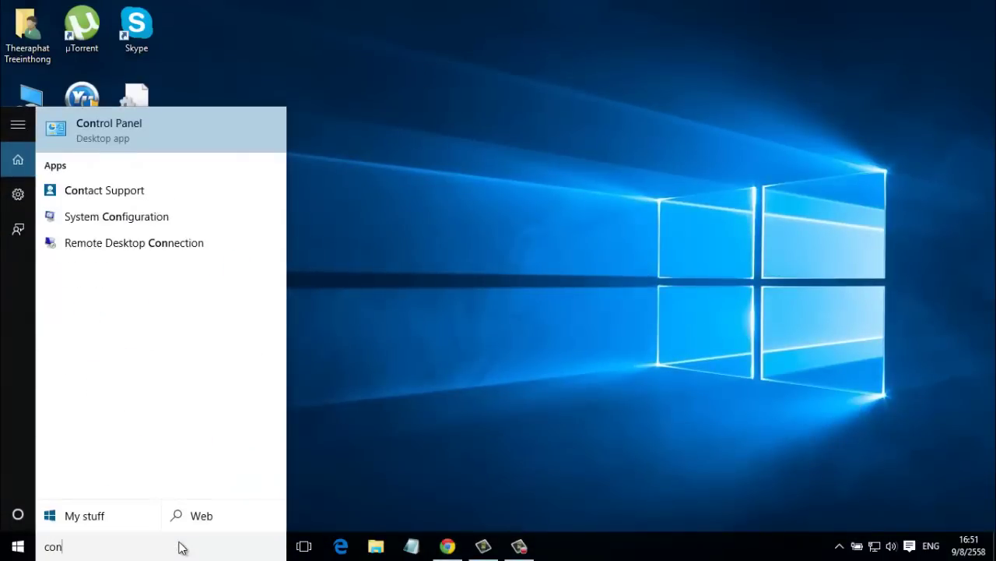
{"action": "key", "text": "Return"}
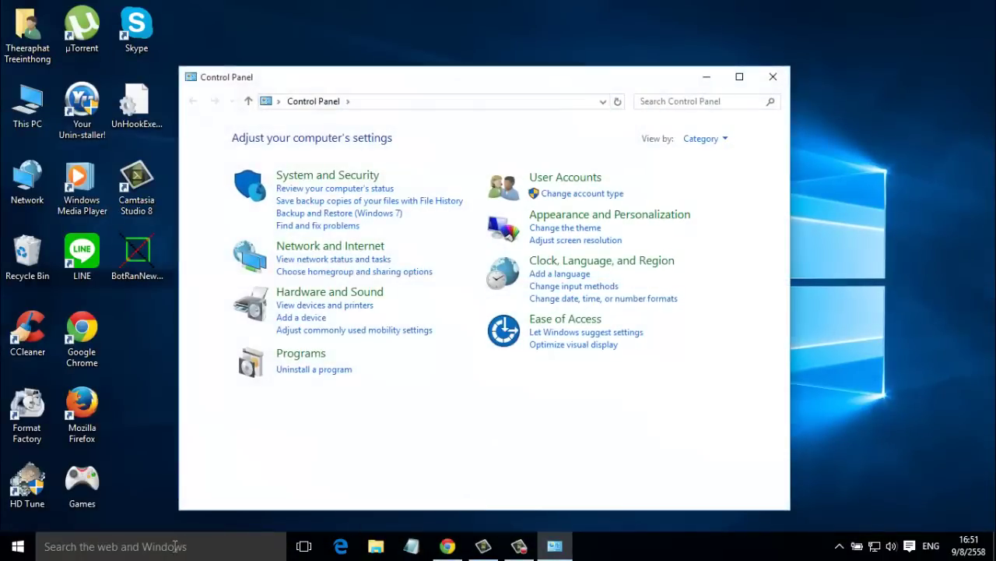
{"action": "left_click", "coordinate": [655, 264]}
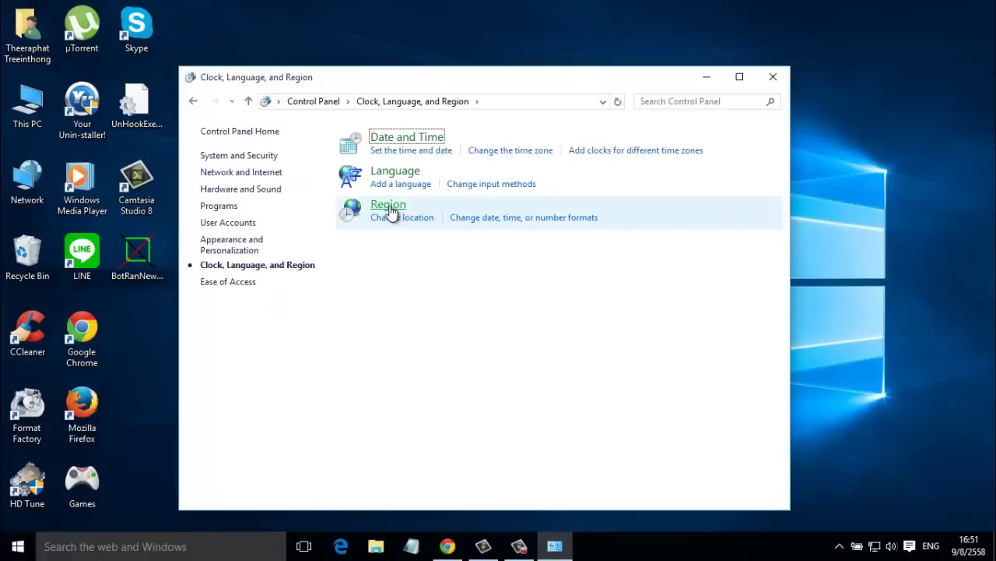
{"action": "left_click", "coordinate": [390, 205]}
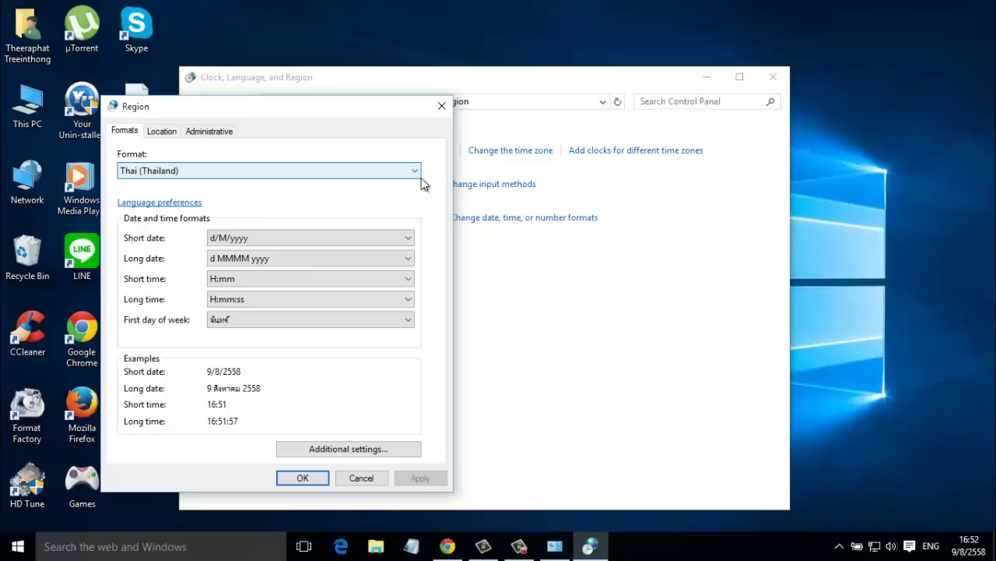
{"action": "left_click_drag", "start_coordinate": [262, 115], "coordinate": [479, 131]}
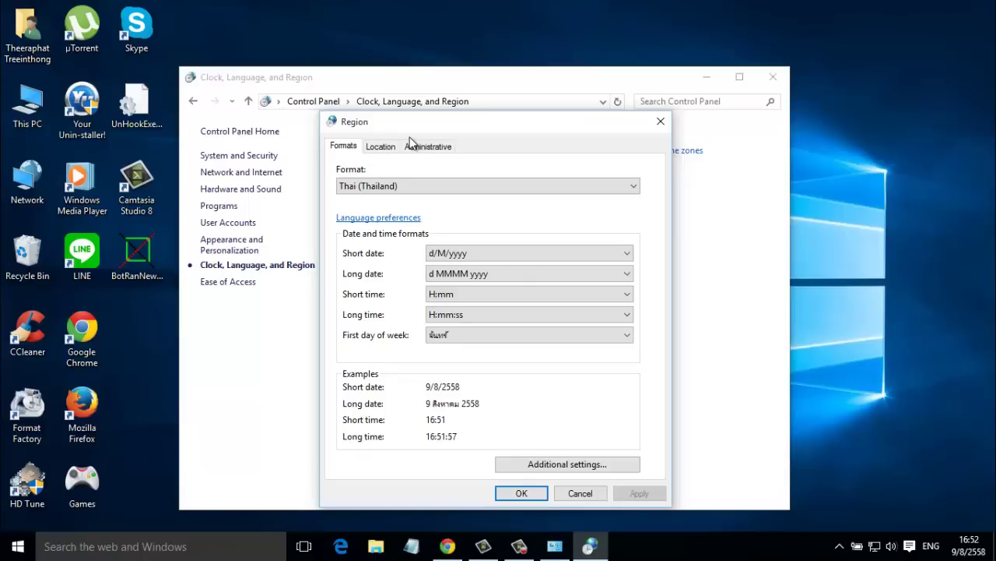
Locate English (United States) in the list of regional formats and close the list without choosing a format
{"action": "left_click", "coordinate": [633, 187]}
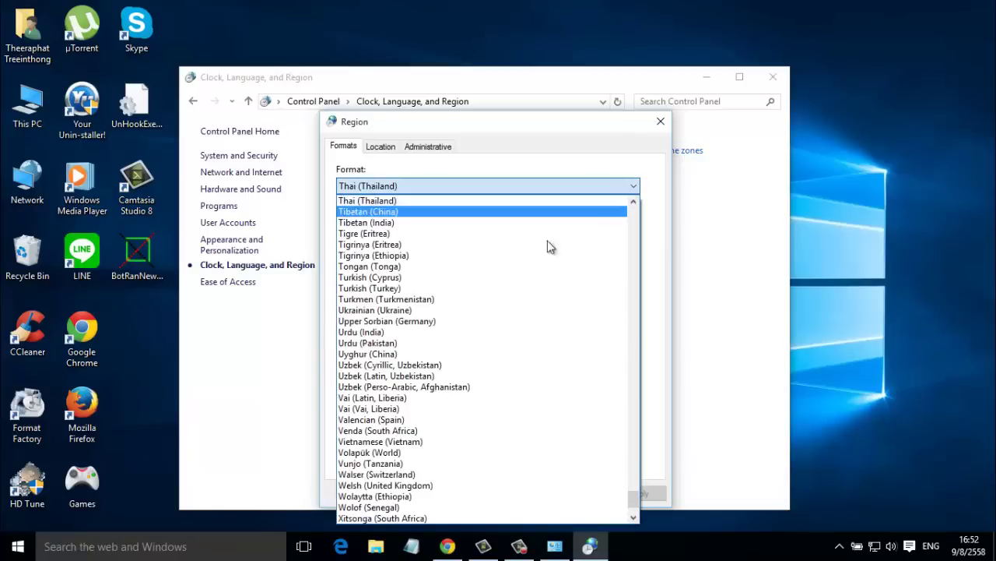
{"action": "scroll", "coordinate": [460, 300], "scroll_direction": "down", "scroll_amount": 2}
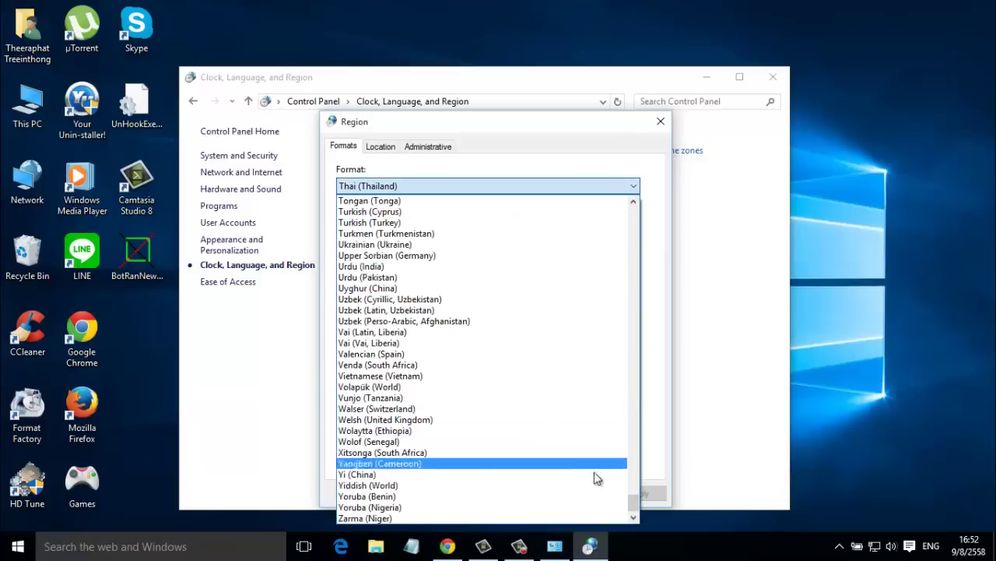
{"action": "left_click_drag", "start_coordinate": [638, 502], "coordinate": [491, 291]}
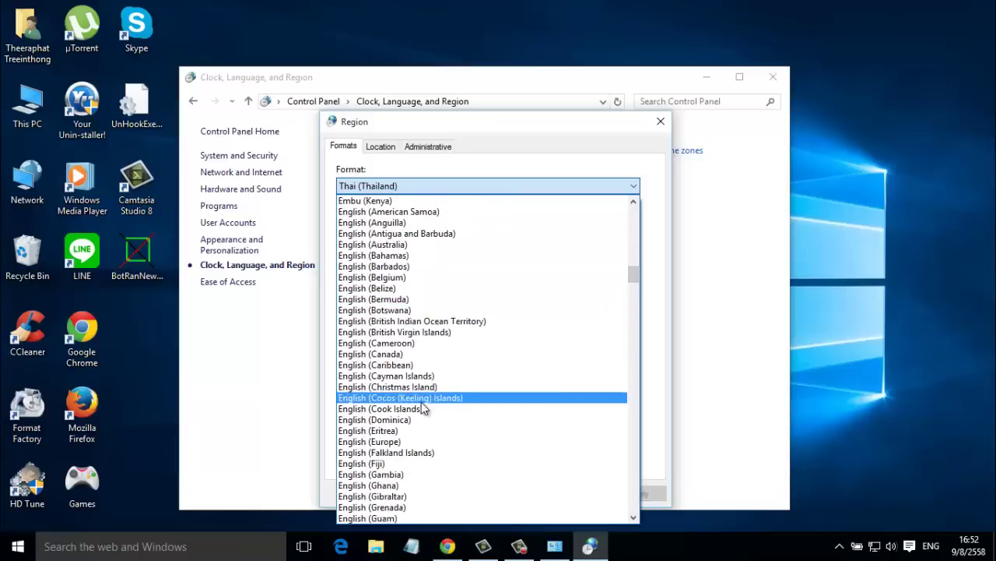
{"action": "scroll", "coordinate": [418, 417], "scroll_direction": "down", "scroll_amount": 1}
{"action": "scroll", "coordinate": [418, 417], "scroll_direction": "down", "scroll_amount": 3}
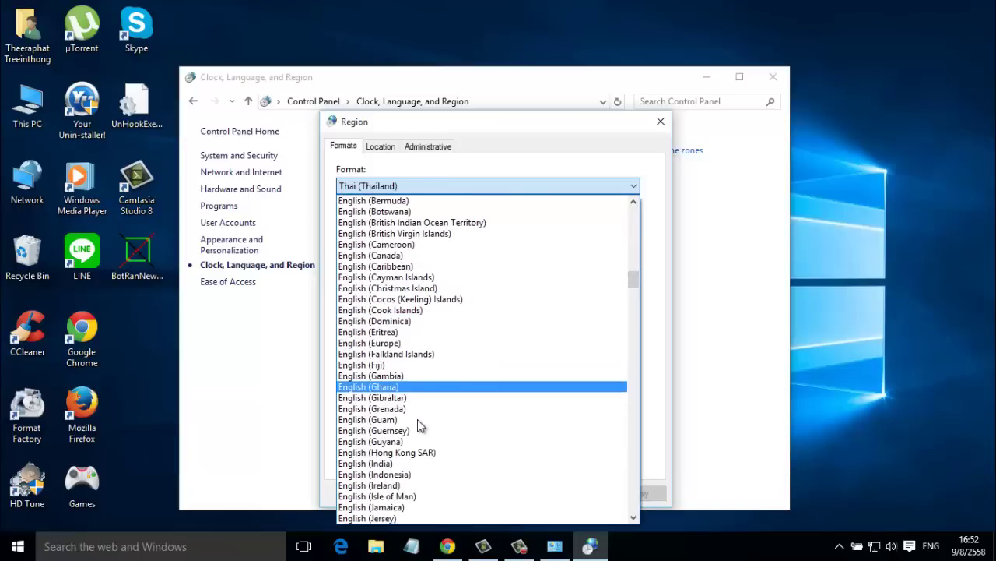
{"action": "scroll", "coordinate": [414, 443], "scroll_direction": "down", "scroll_amount": 7}
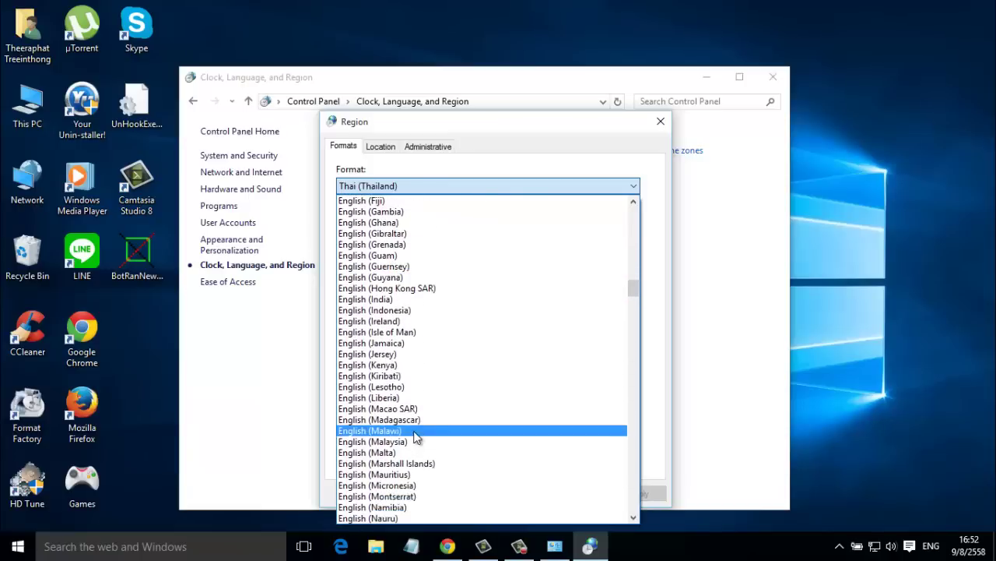
{"action": "scroll", "coordinate": [415, 438], "scroll_direction": "down", "scroll_amount": 10}
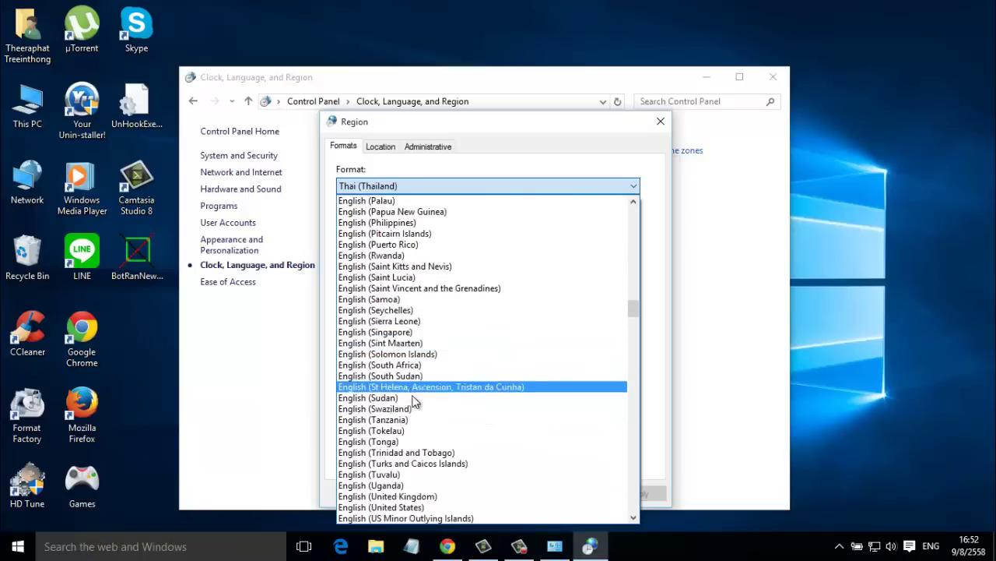
{"action": "scroll", "coordinate": [415, 433], "scroll_direction": "down", "scroll_amount": 1}
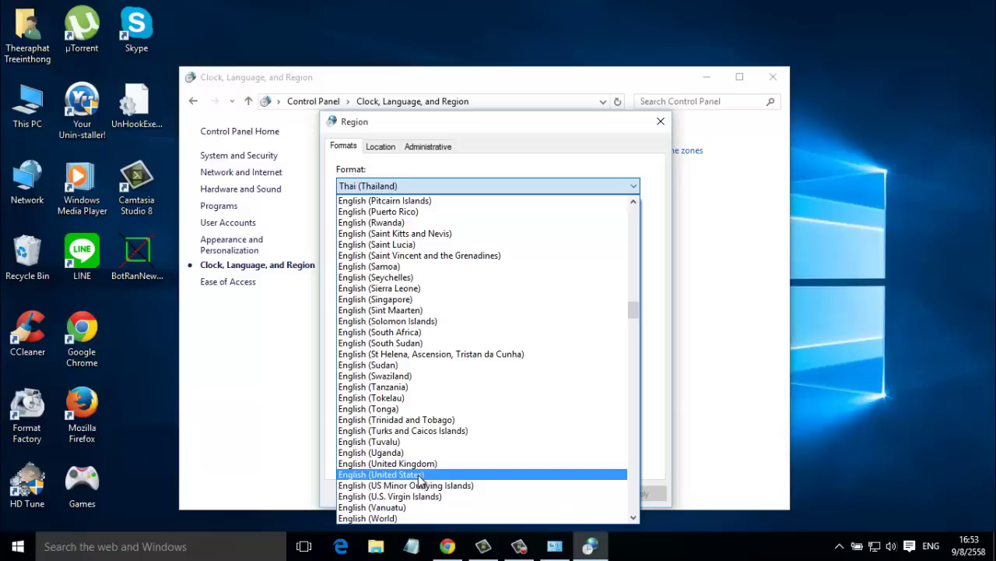
{"action": "left_click", "coordinate": [661, 343]}
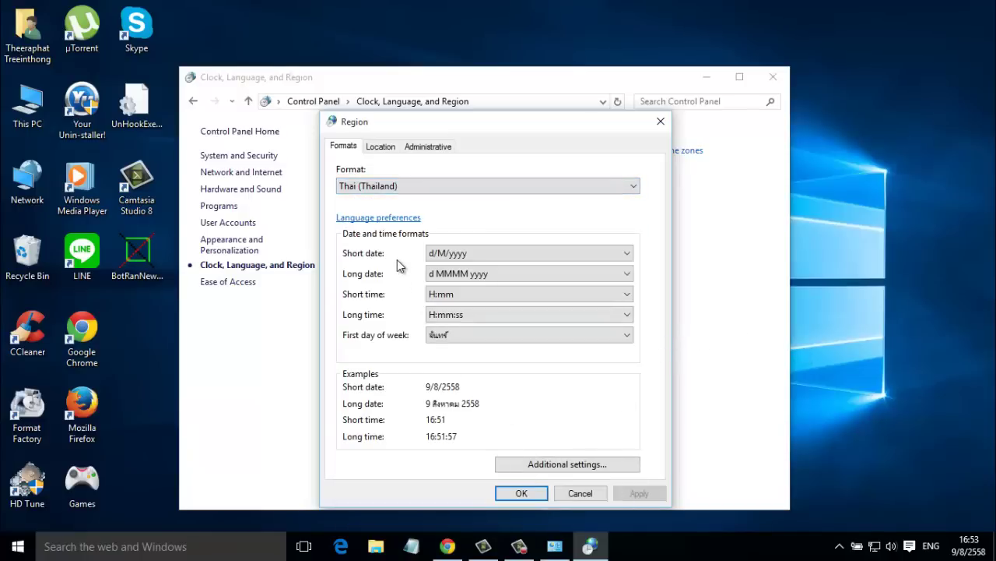
Locate English (United States) among the system locales for non-Unicode programs, cancel without changing it, and close the Region and Control Panel windows
{"action": "left_click", "coordinate": [438, 149]}
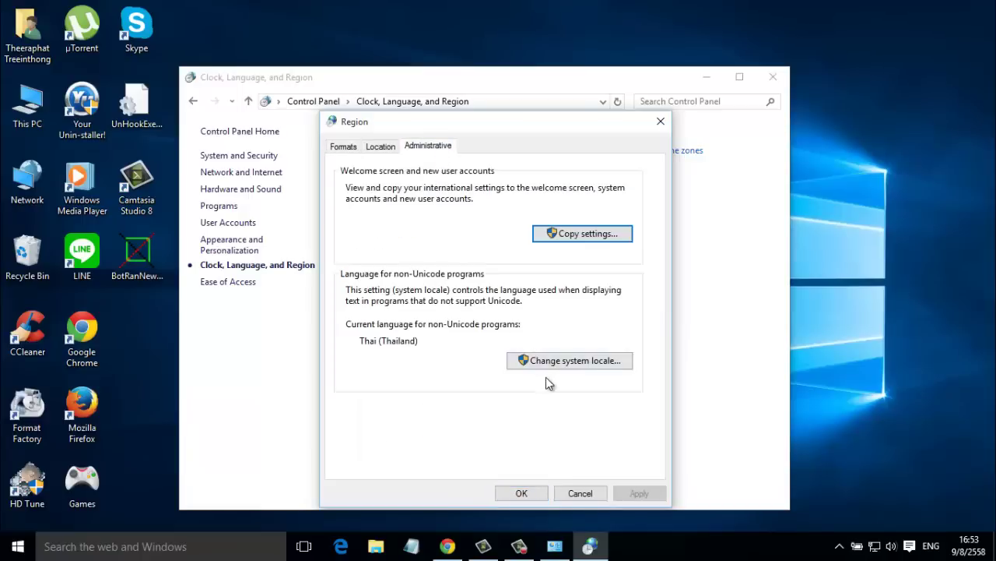
{"action": "left_click", "coordinate": [599, 364]}
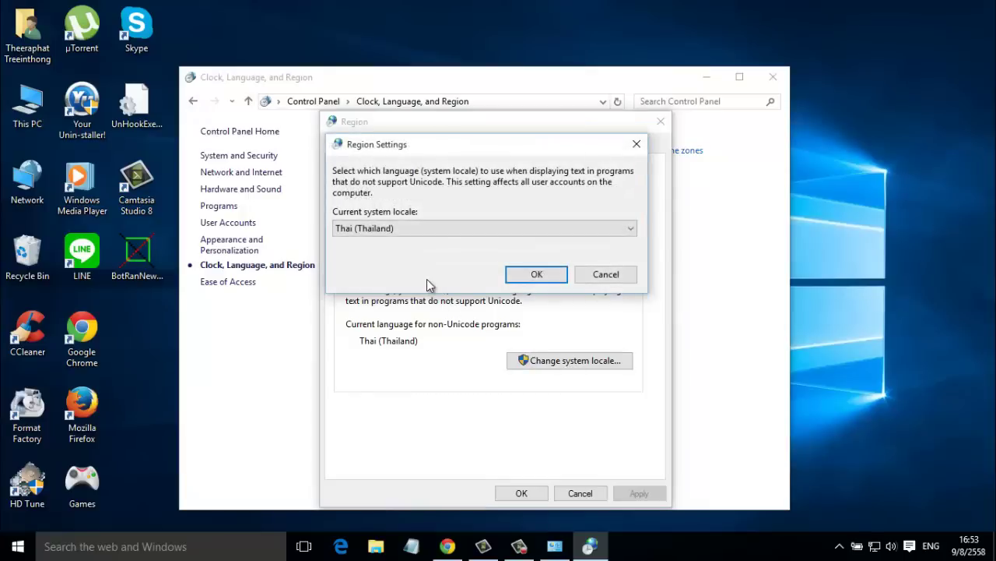
{"action": "left_click", "coordinate": [623, 233]}
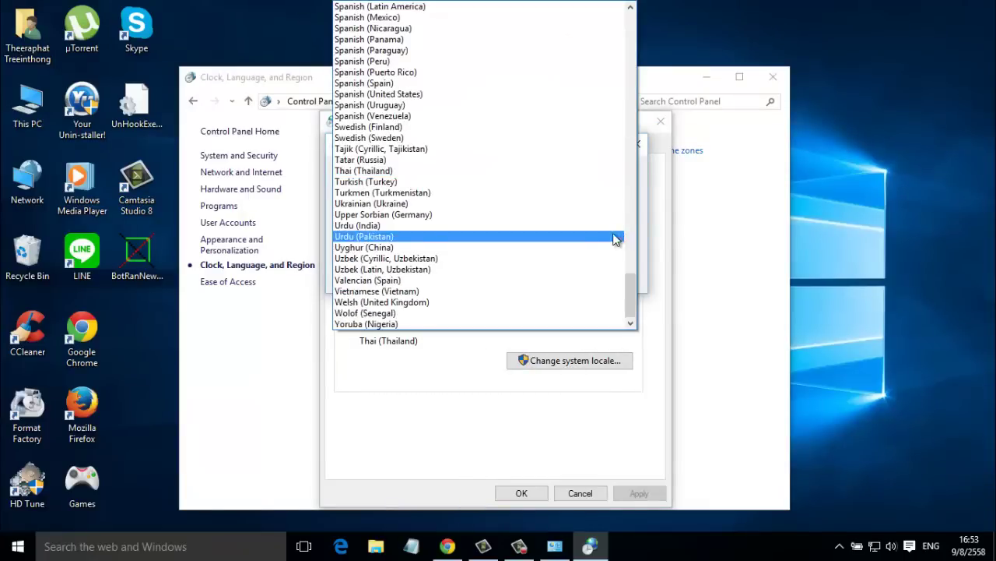
{"action": "left_click_drag", "start_coordinate": [632, 300], "coordinate": [631, 117]}
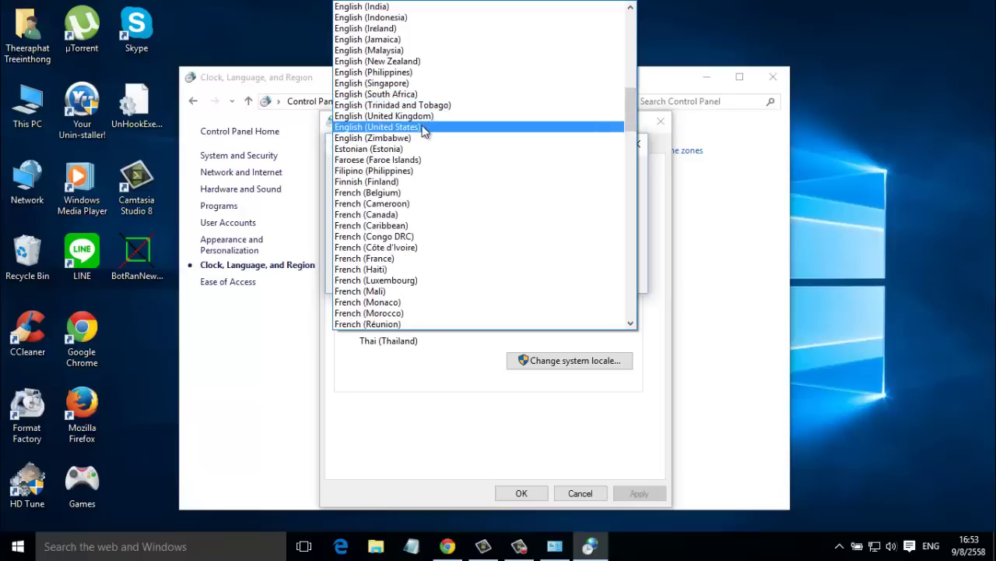
{"action": "left_click", "coordinate": [645, 225]}
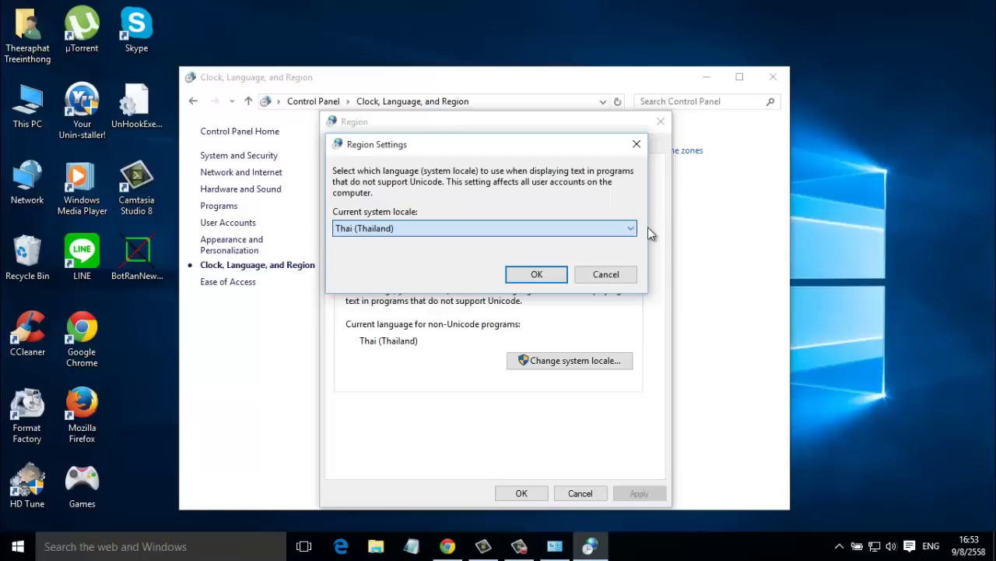
{"action": "left_click", "coordinate": [606, 274]}
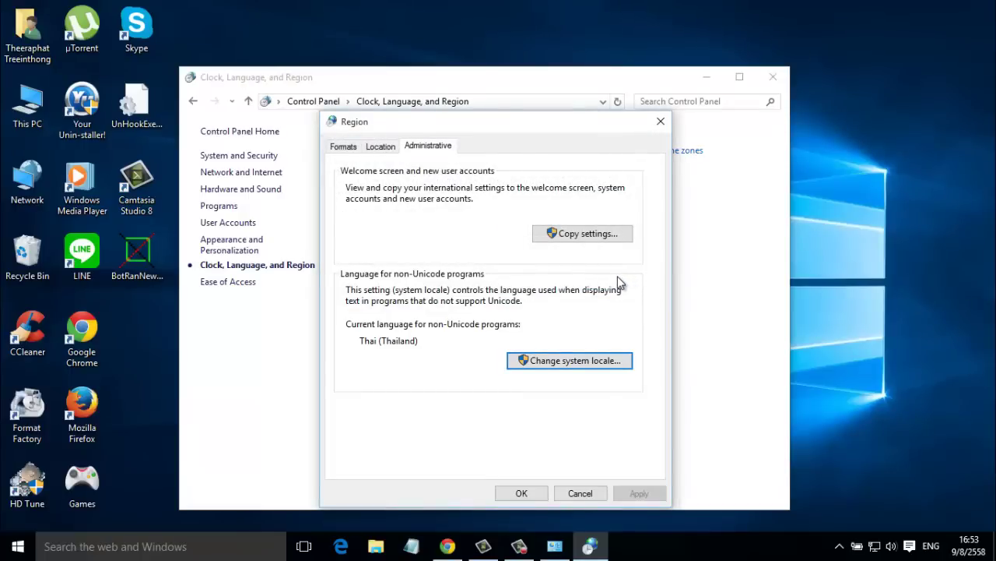
{"action": "left_click", "coordinate": [660, 121]}
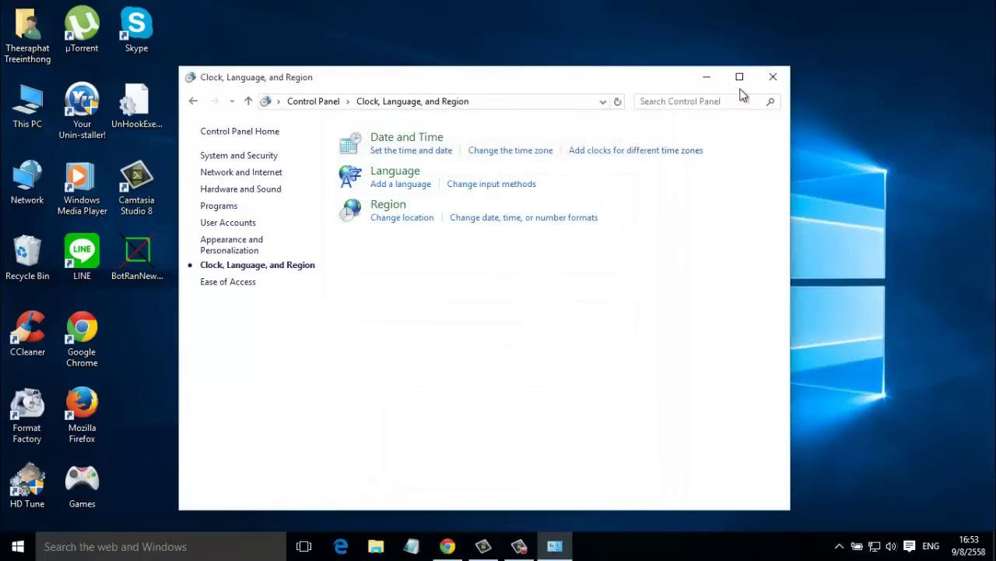
{"action": "left_click", "coordinate": [771, 87]}
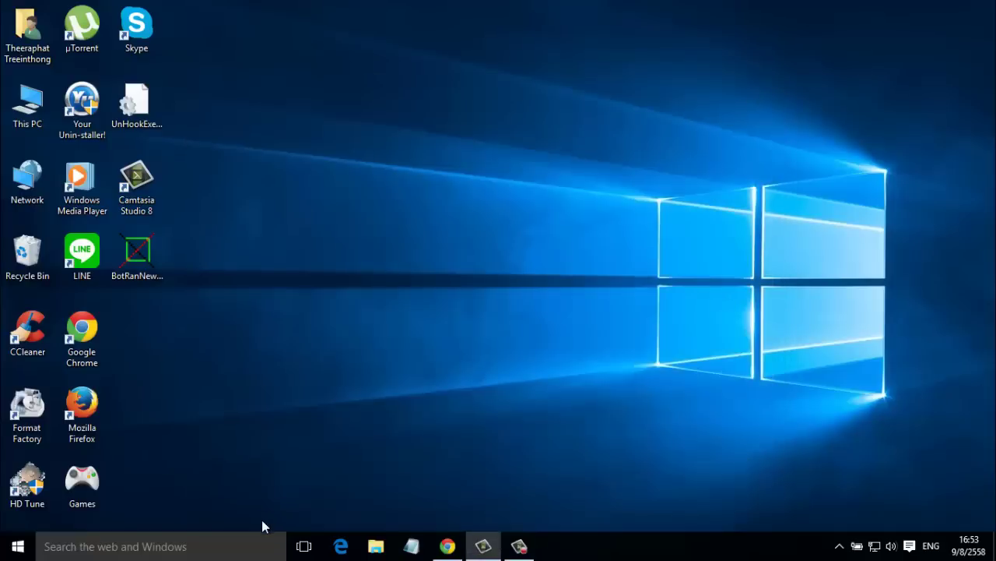
Switch to Chrome, show the Pantip topic "Upgrade Windows 10" and review its opening post down to the start of the comments
{"action": "left_click", "coordinate": [448, 546]}
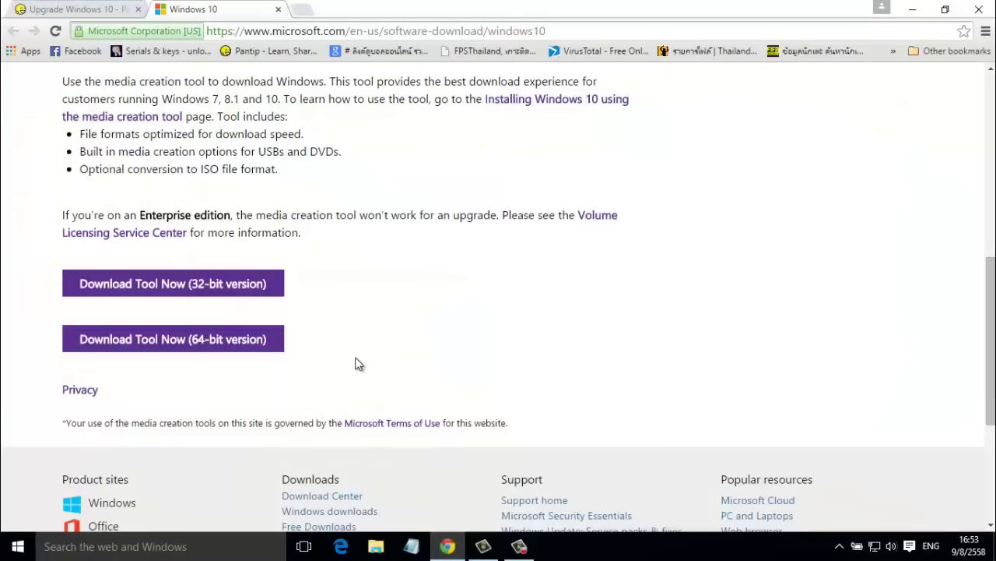
{"action": "scroll", "coordinate": [355, 368], "scroll_direction": "up", "scroll_amount": 1}
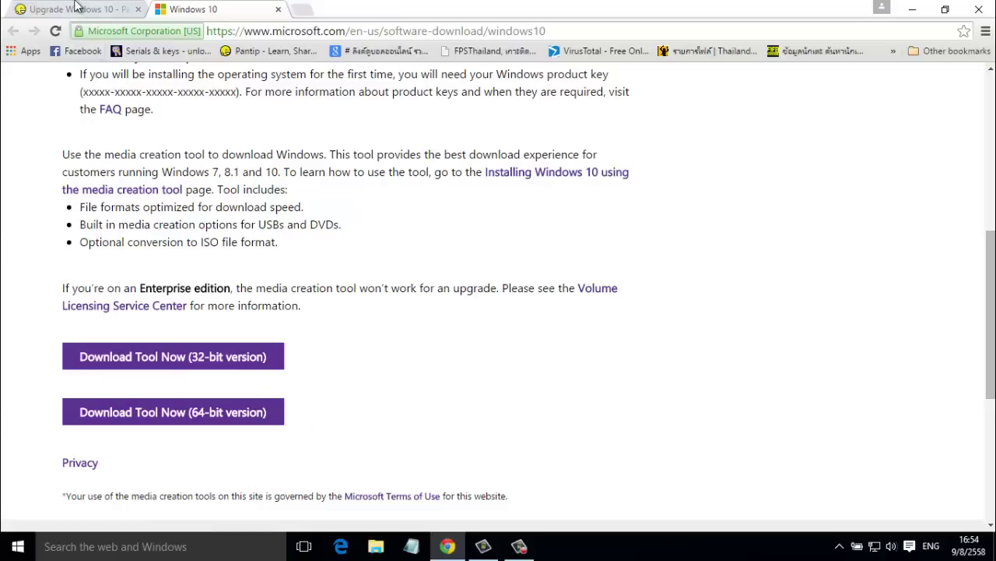
{"action": "left_click", "coordinate": [78, 8]}
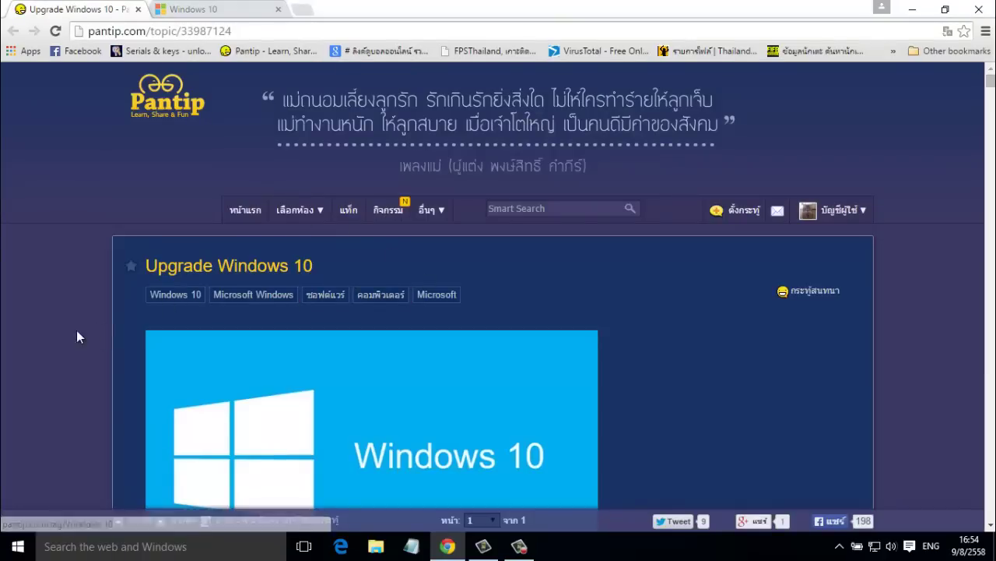
{"action": "scroll", "coordinate": [62, 337], "scroll_direction": "down", "scroll_amount": 2}
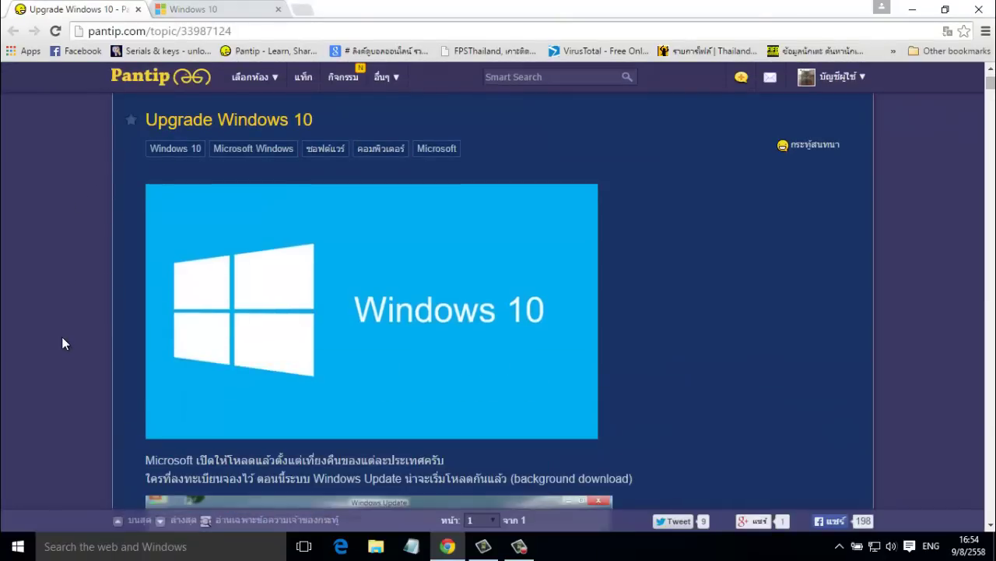
{"action": "scroll", "coordinate": [62, 338], "scroll_direction": "down", "scroll_amount": 9}
{"action": "scroll", "coordinate": [62, 337], "scroll_direction": "down", "scroll_amount": 6}
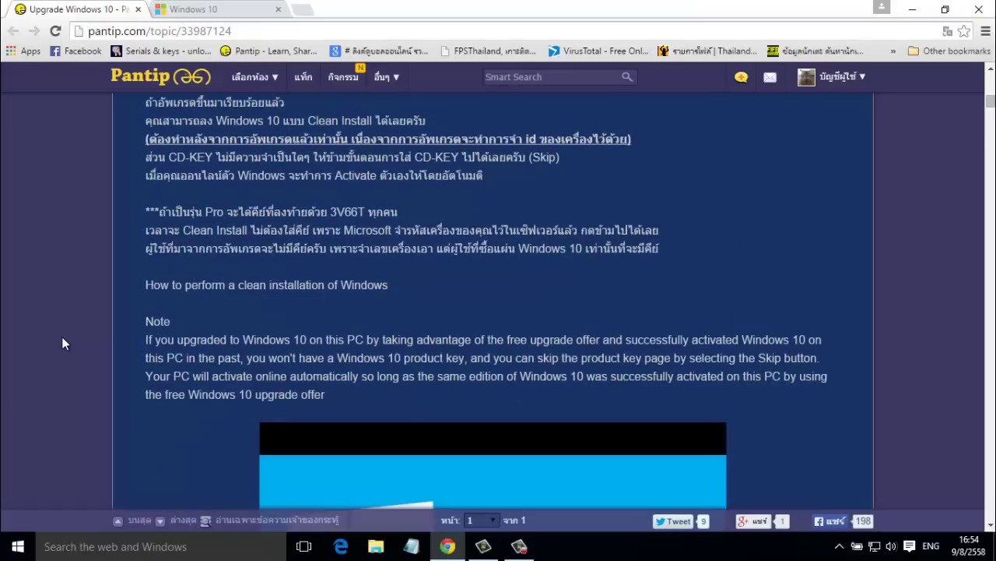
{"action": "scroll", "coordinate": [63, 337], "scroll_direction": "down", "scroll_amount": 4}
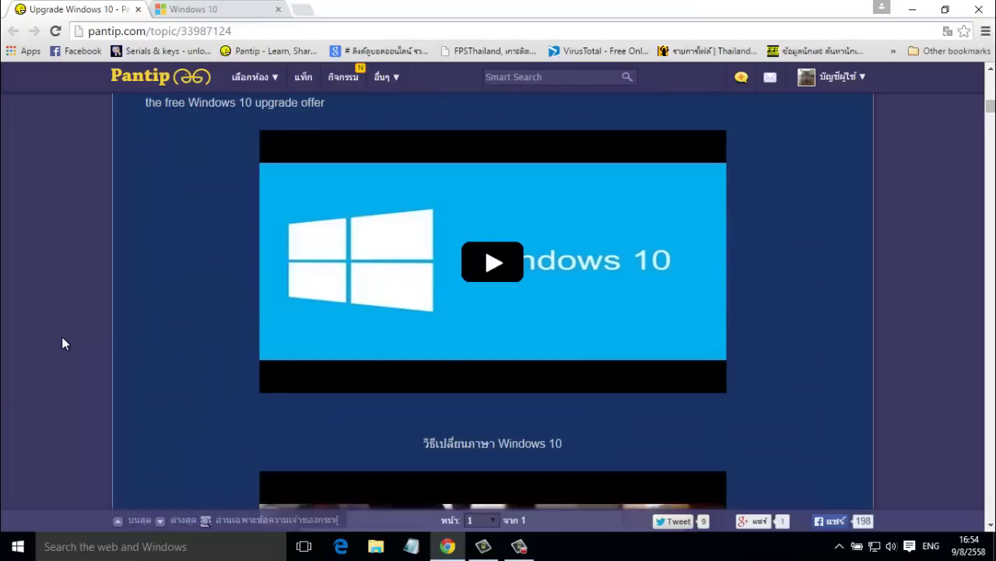
{"action": "scroll", "coordinate": [63, 344], "scroll_direction": "down", "scroll_amount": 3}
{"action": "scroll", "coordinate": [61, 337], "scroll_direction": "down", "scroll_amount": 6}
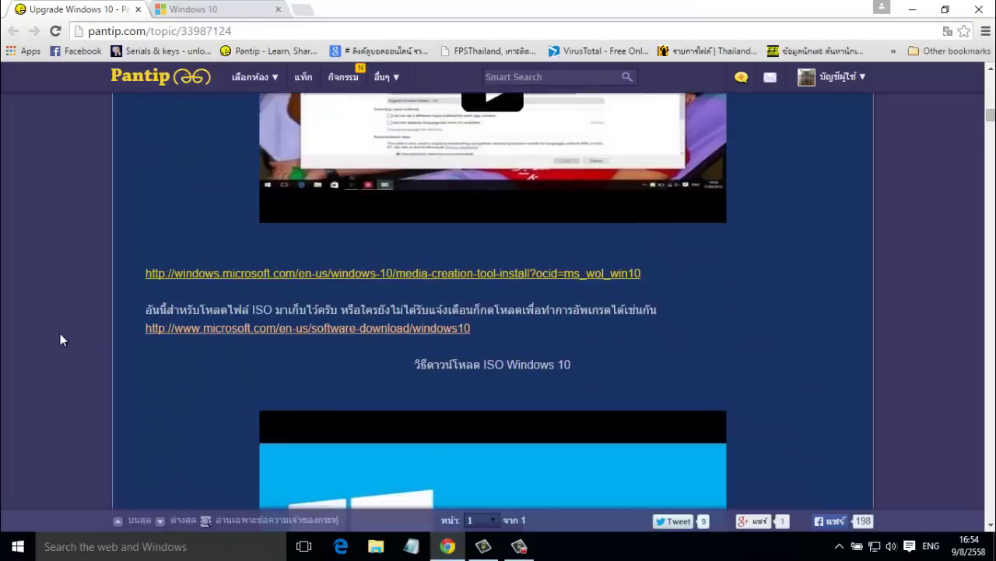
{"action": "scroll", "coordinate": [60, 329], "scroll_direction": "down", "scroll_amount": 10}
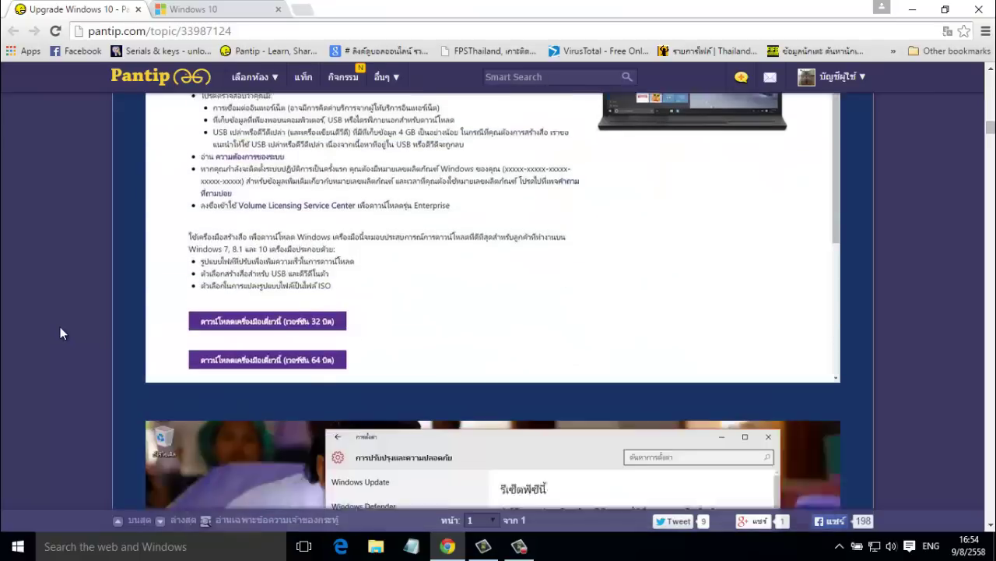
{"action": "scroll", "coordinate": [60, 327], "scroll_direction": "down", "scroll_amount": 5}
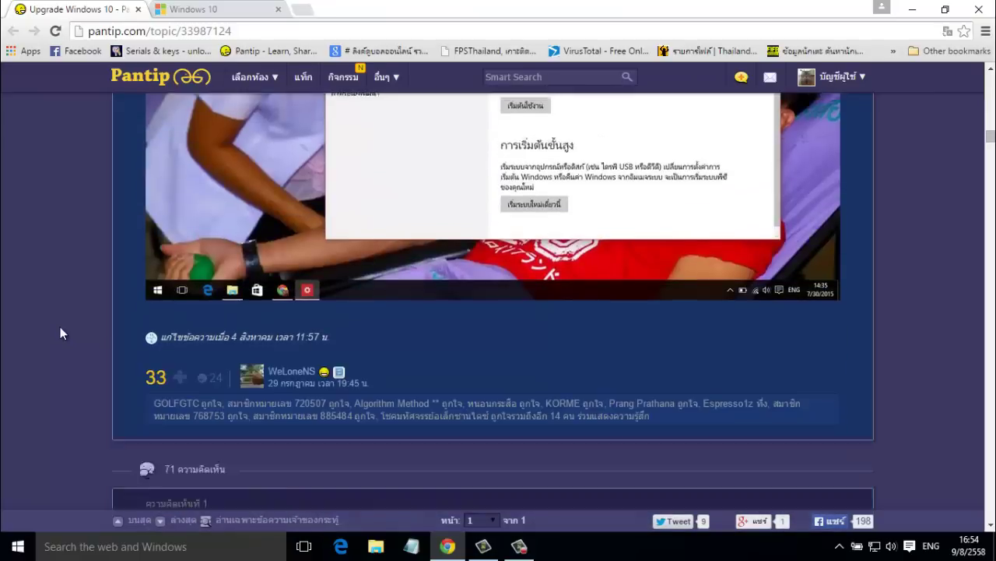
Look back through the Pantip post's upgrade and ISO download videos, up to the Windows Update picture near its beginning
{"action": "scroll", "coordinate": [59, 327], "scroll_direction": "up", "scroll_amount": 8}
{"action": "scroll", "coordinate": [60, 333], "scroll_direction": "down", "scroll_amount": 15}
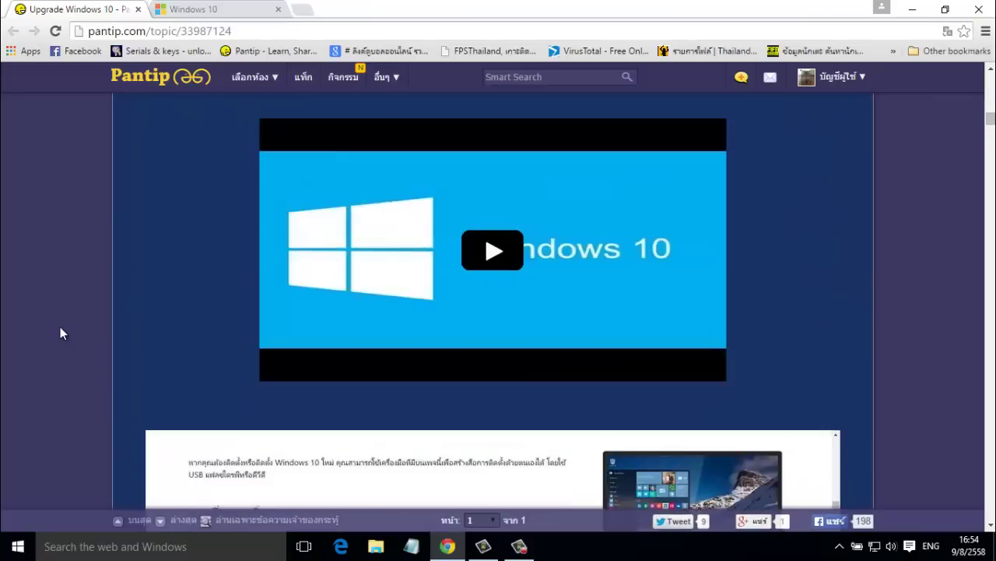
{"action": "scroll", "coordinate": [60, 333], "scroll_direction": "up", "scroll_amount": 5}
{"action": "scroll", "coordinate": [60, 333], "scroll_direction": "up", "scroll_amount": 7}
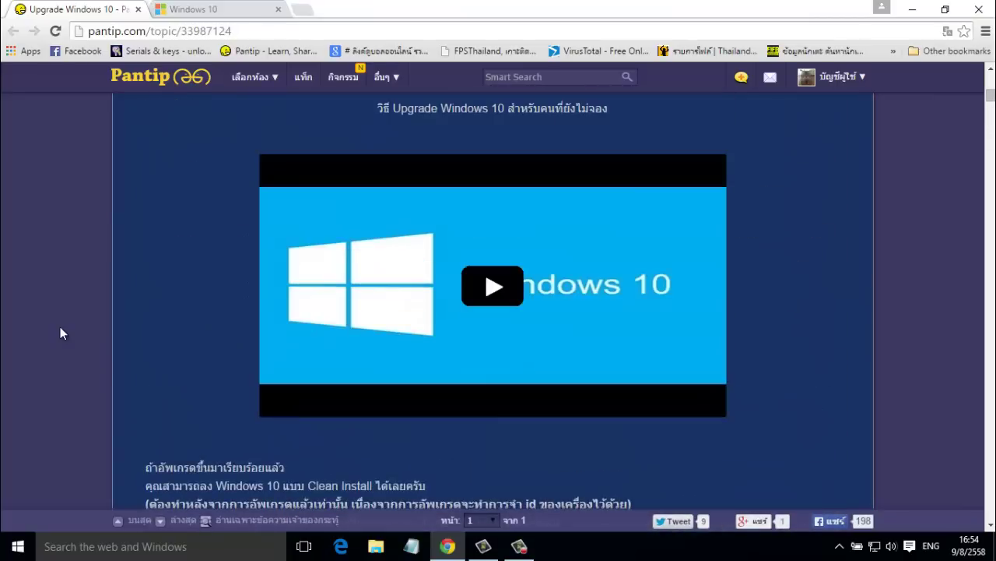
{"action": "scroll", "coordinate": [61, 333], "scroll_direction": "up", "scroll_amount": 7}
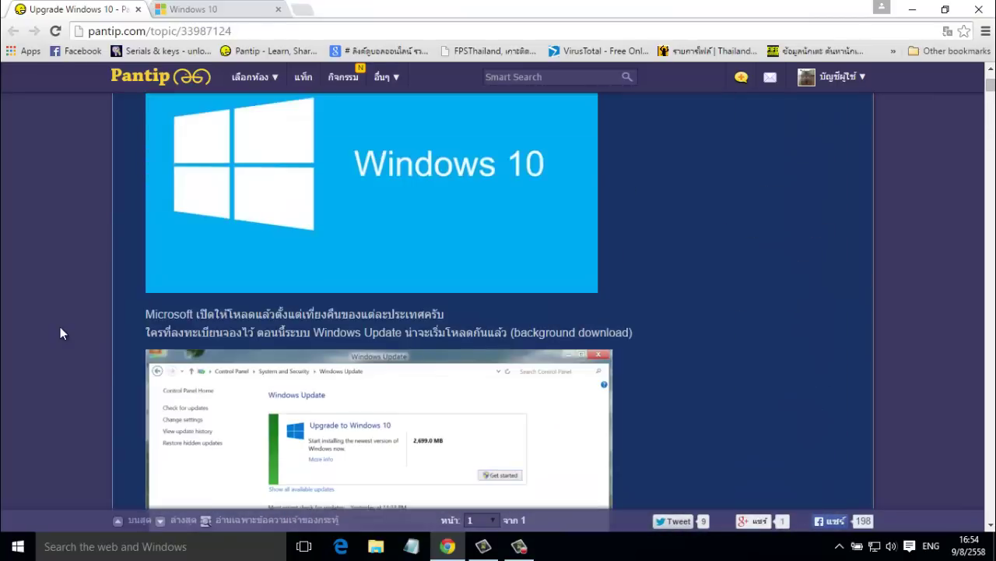